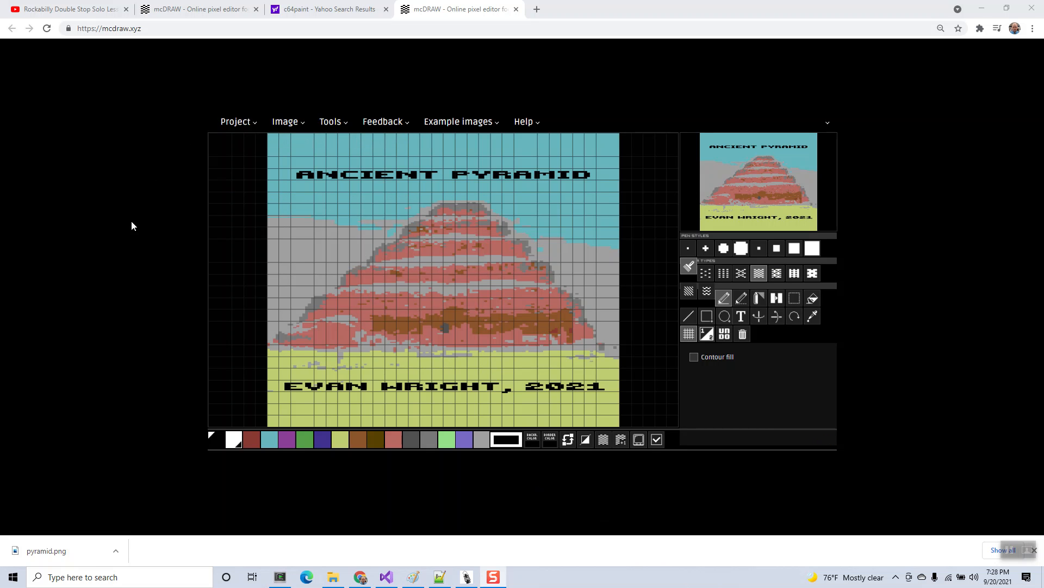
{"action": "left_click", "coordinate": [298, 122]}
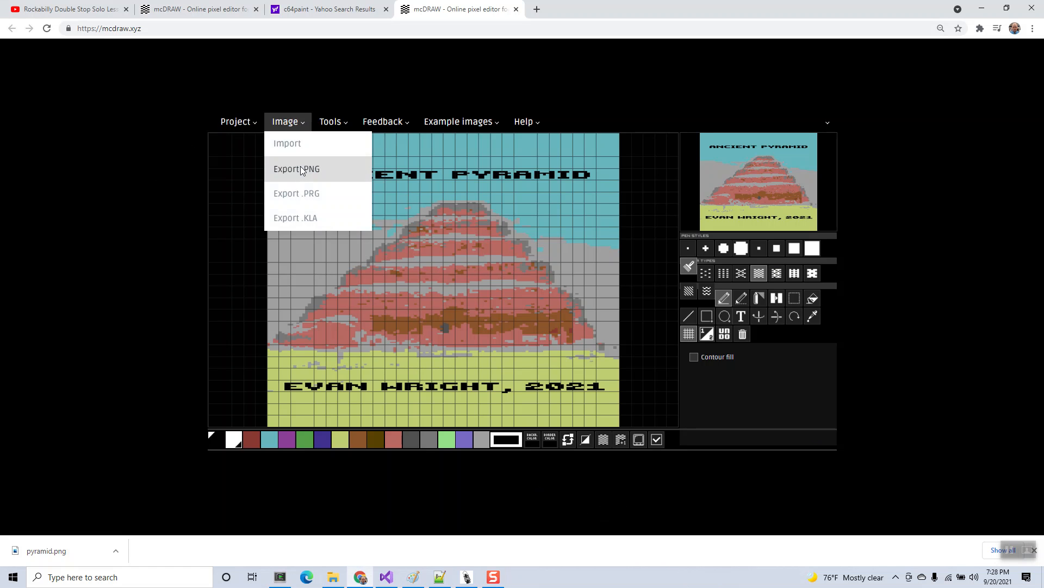
Switch to Lantern, select pyramid.bmp from the TextAdventure folder as the C-64 loading screen, and close the image preview.
{"action": "left_click", "coordinate": [469, 579]}
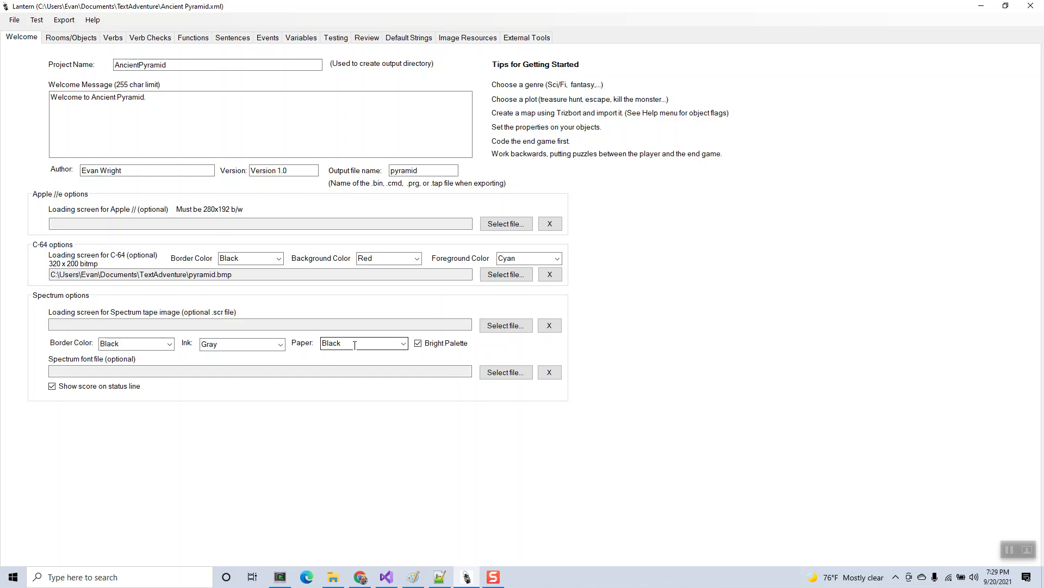
{"action": "left_click", "coordinate": [496, 278]}
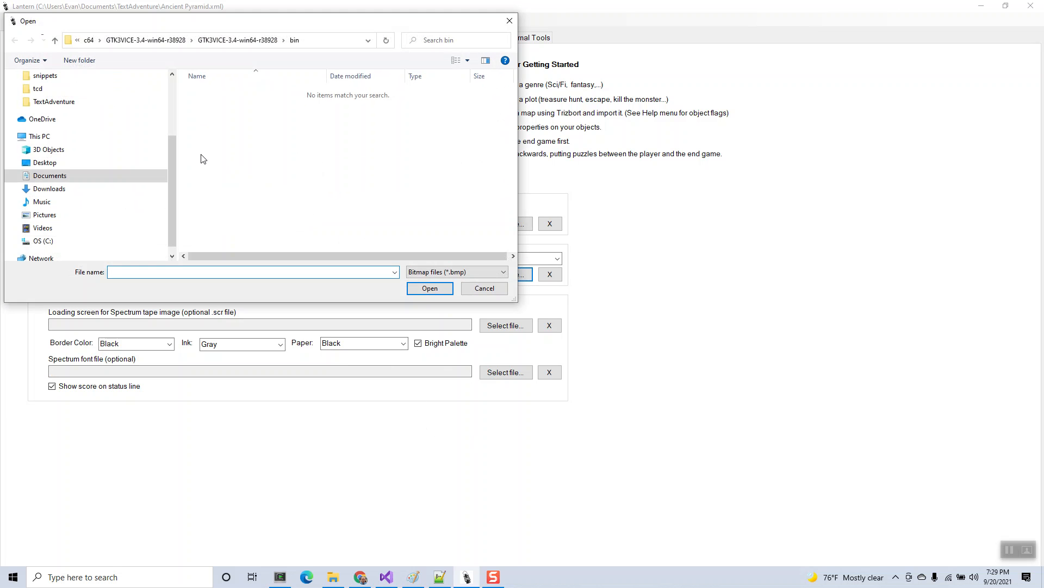
{"action": "scroll", "coordinate": [79, 143], "scroll_direction": "up", "scroll_amount": 3}
{"action": "left_click", "coordinate": [76, 141]}
{"action": "scroll", "coordinate": [303, 175], "scroll_direction": "down", "scroll_amount": 2}
{"action": "left_click", "coordinate": [256, 245]}
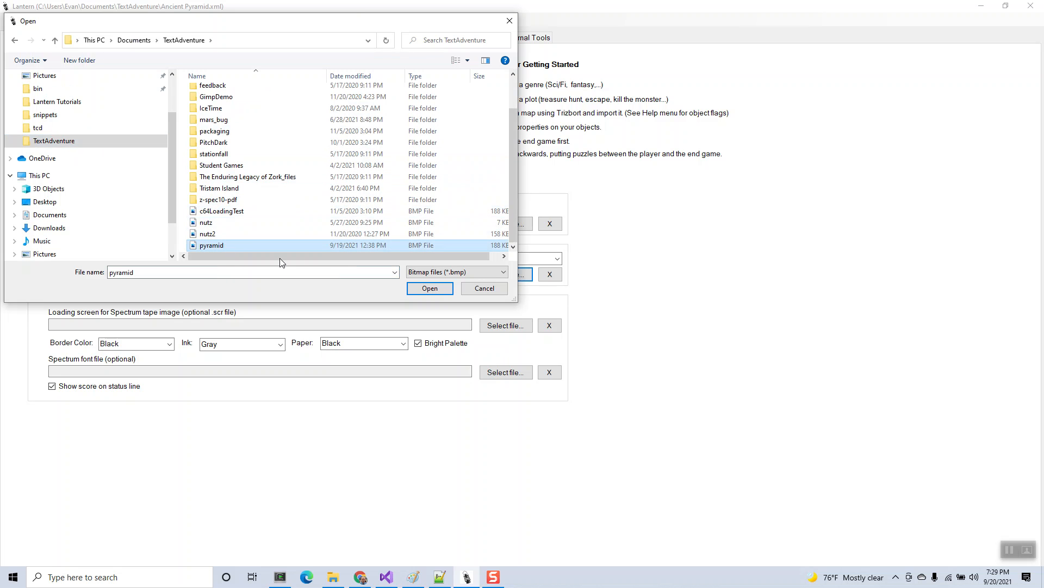
{"action": "left_click", "coordinate": [430, 287]}
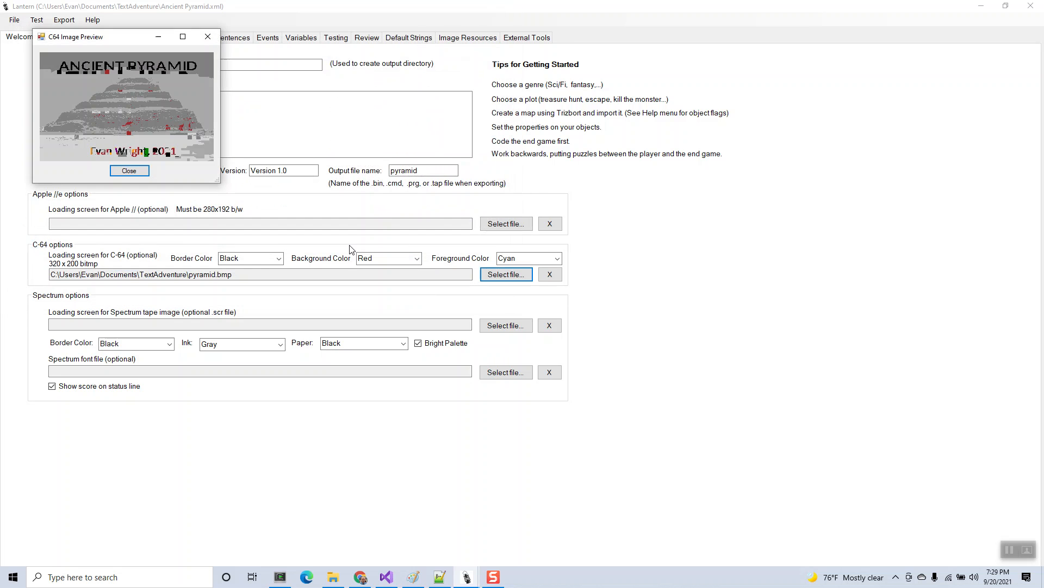
{"action": "left_click_drag", "start_coordinate": [83, 39], "coordinate": [159, 48]}
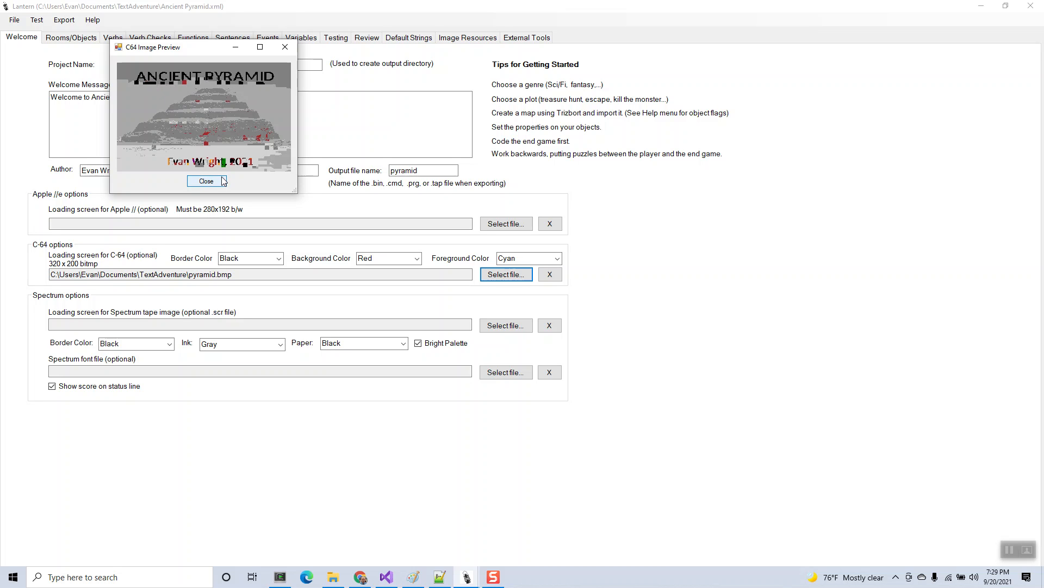
{"action": "left_click", "coordinate": [206, 182]}
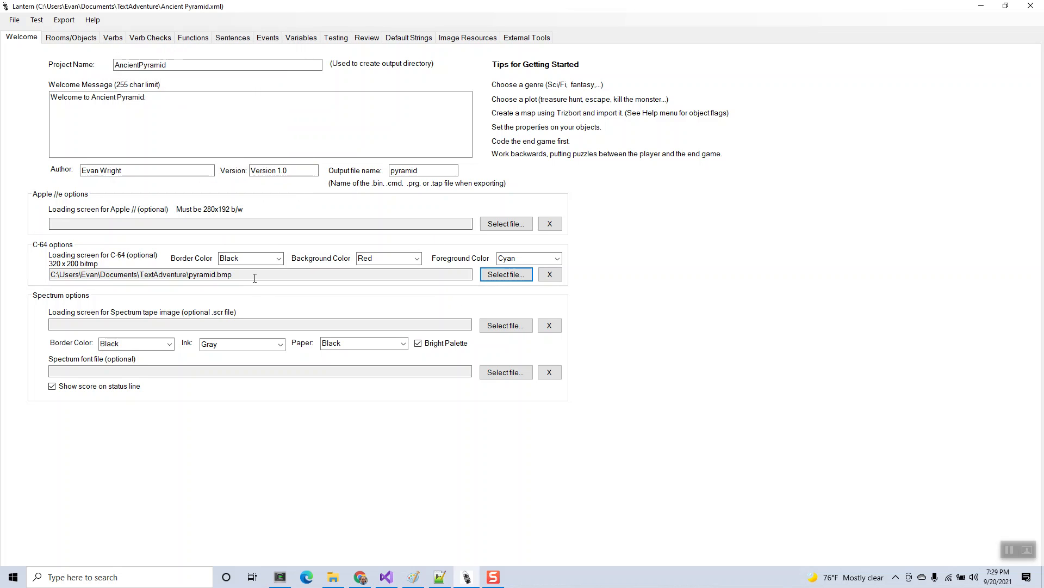
Export the project for Commodore 64, removing the breakpoint on line 338 of Builder.cs and resuming execution in Visual Studio.
{"action": "left_click", "coordinate": [64, 20]}
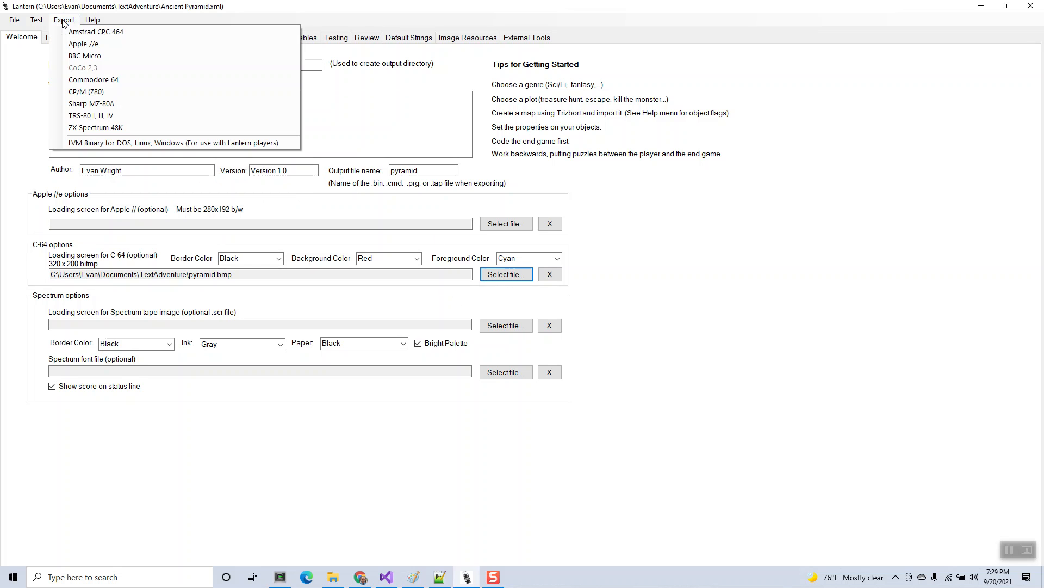
{"action": "left_click", "coordinate": [120, 83]}
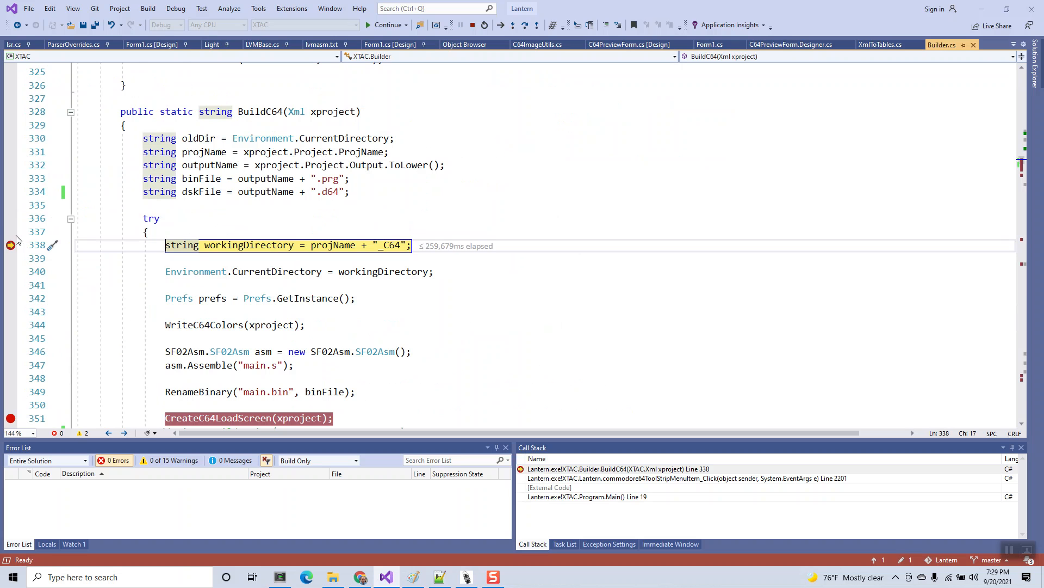
{"action": "left_click", "coordinate": [13, 243]}
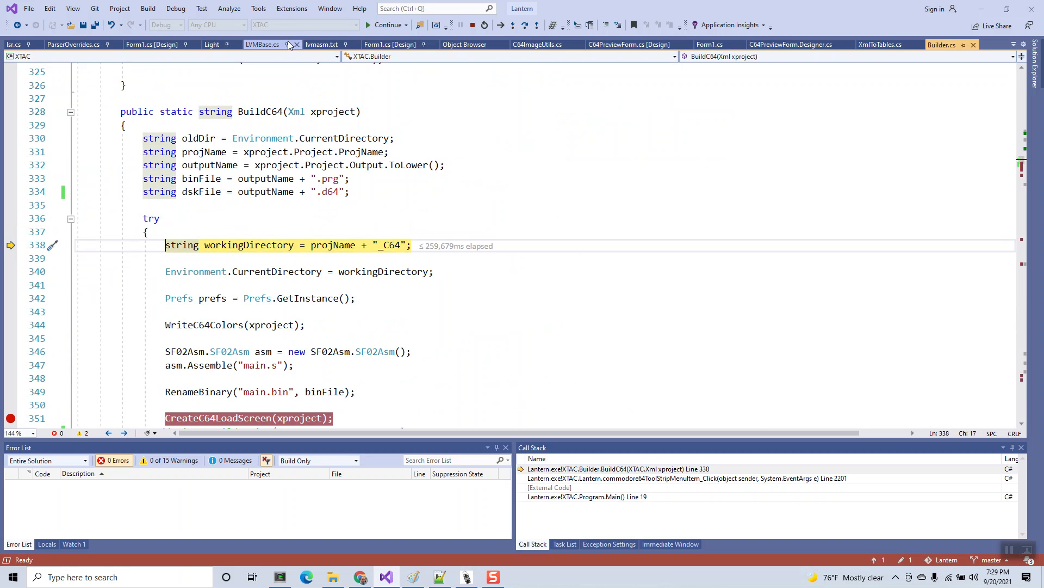
{"action": "left_click", "coordinate": [375, 27]}
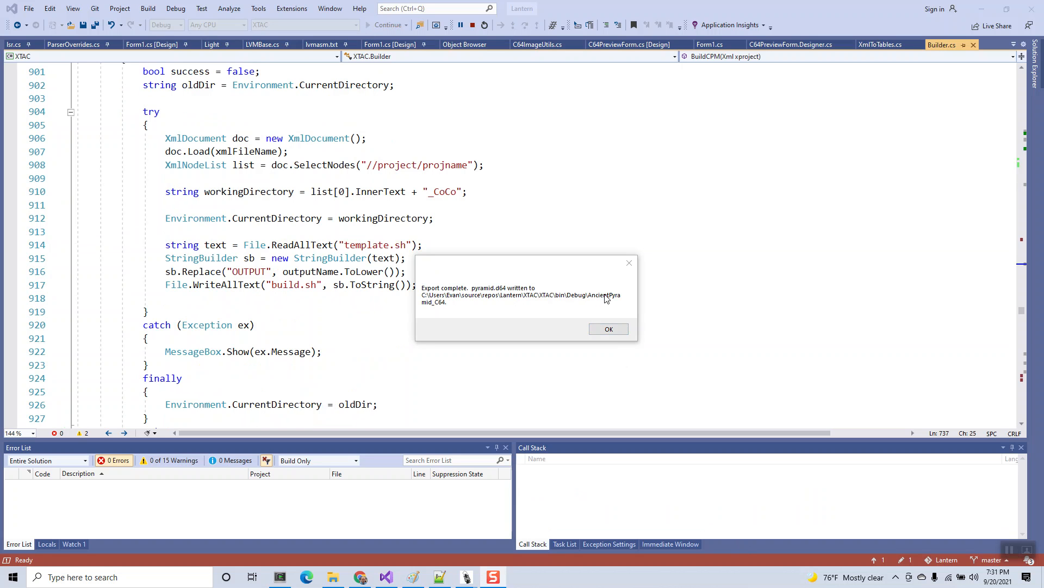
{"action": "left_click", "coordinate": [610, 330]}
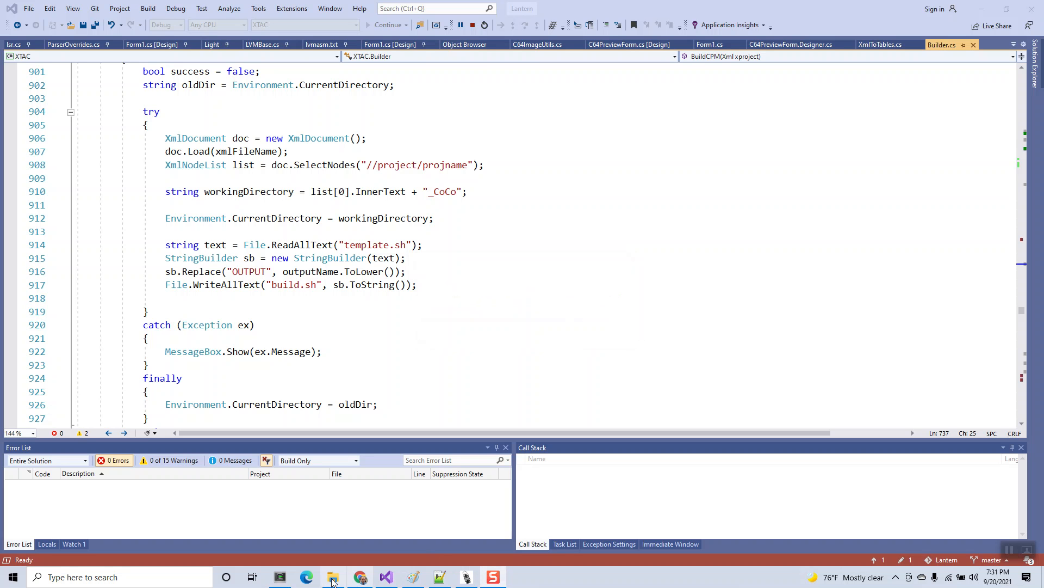
Switch to the Cygwin terminal and list the AncientPyramid_C64 folder's files with ls -lrt.
{"action": "left_click", "coordinate": [280, 577]}
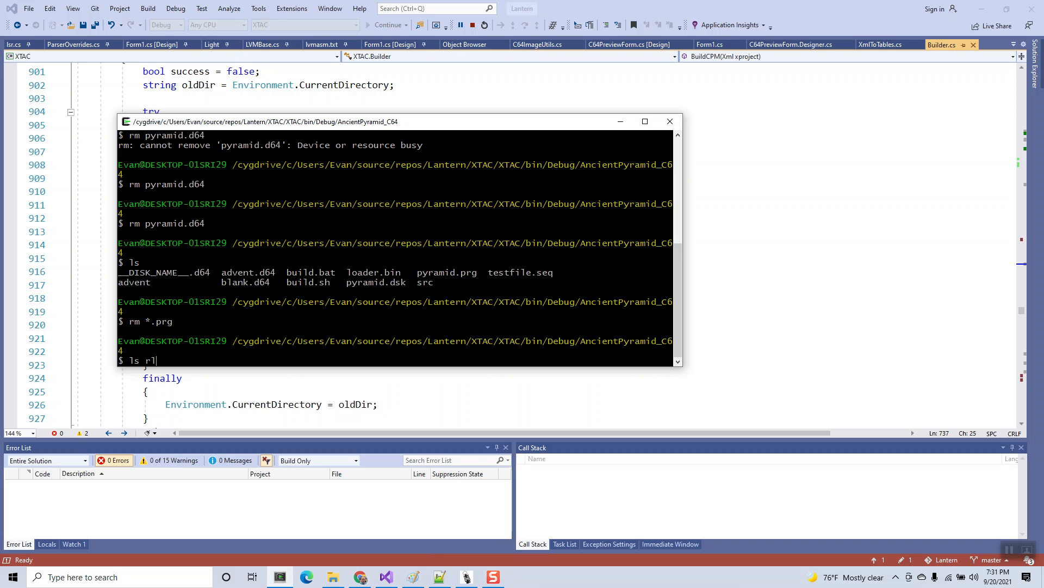
{"action": "type", "text": "ls -lrt"}
{"action": "key", "text": "Return"}
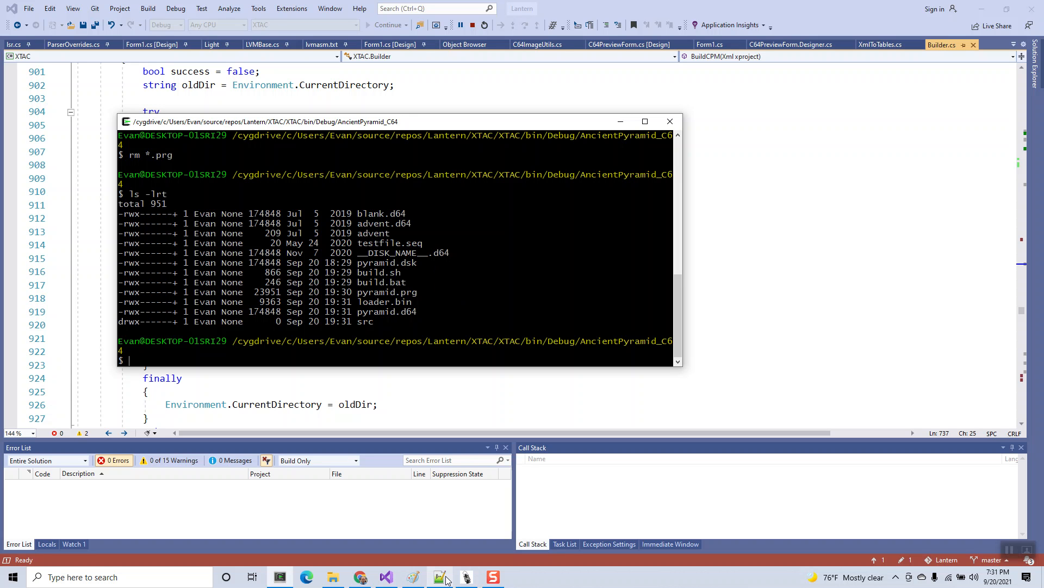
Switch to Lantern and highlight the C1541.exe path for C-64 builds in the external tools settings.
{"action": "left_click", "coordinate": [466, 577]}
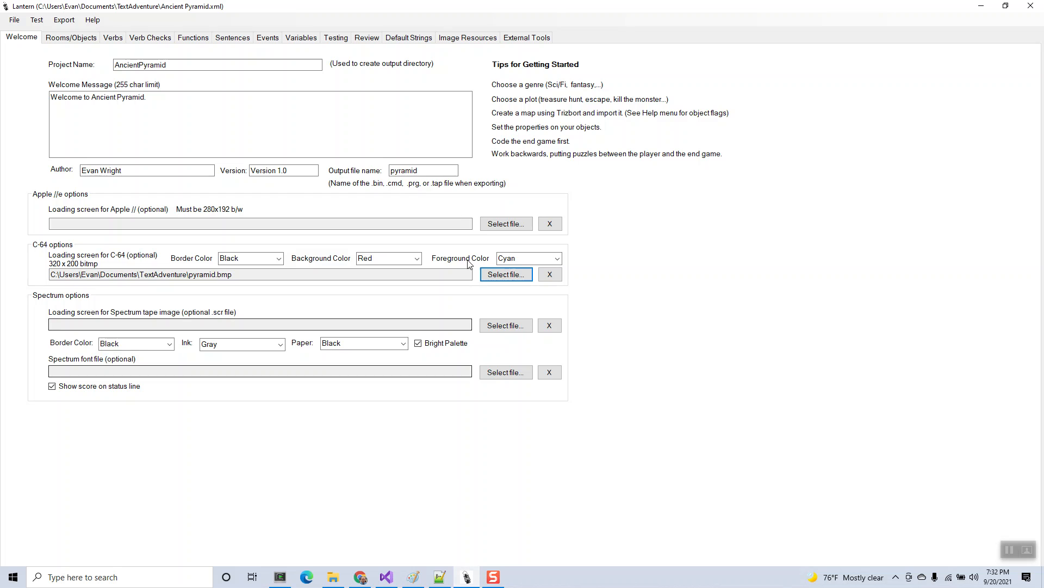
{"action": "left_click", "coordinate": [549, 39]}
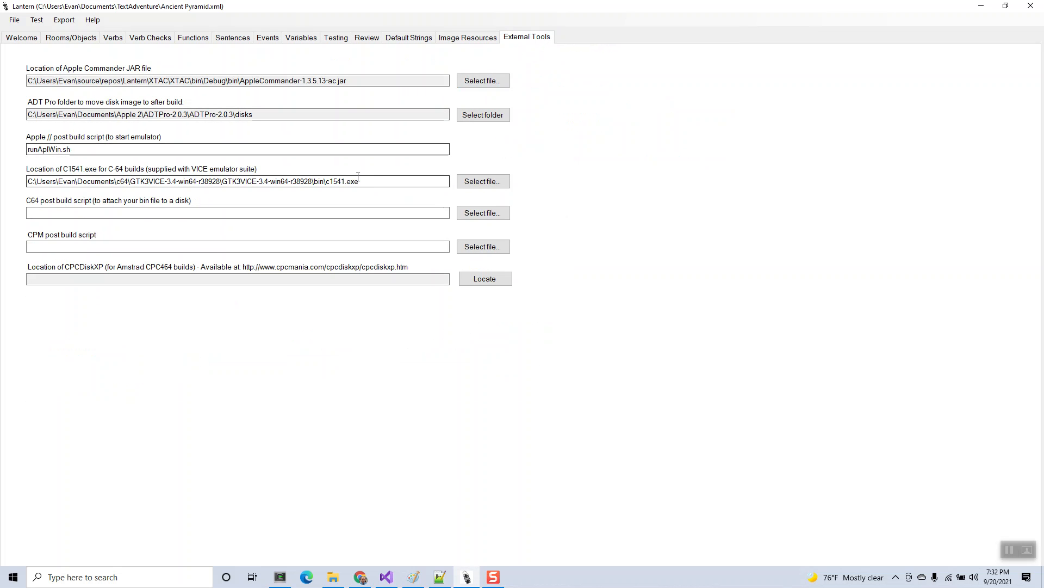
{"action": "left_click_drag", "start_coordinate": [381, 181], "coordinate": [8, 191]}
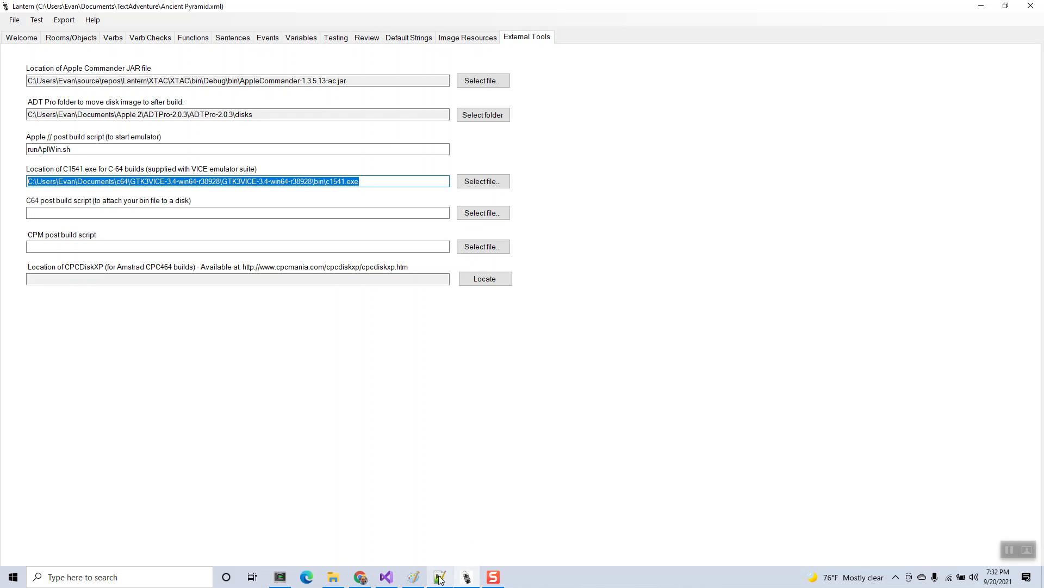
Find x64sc through Windows search and launch the VICE Commodore 64 emulator.
{"action": "left_click", "coordinate": [175, 578]}
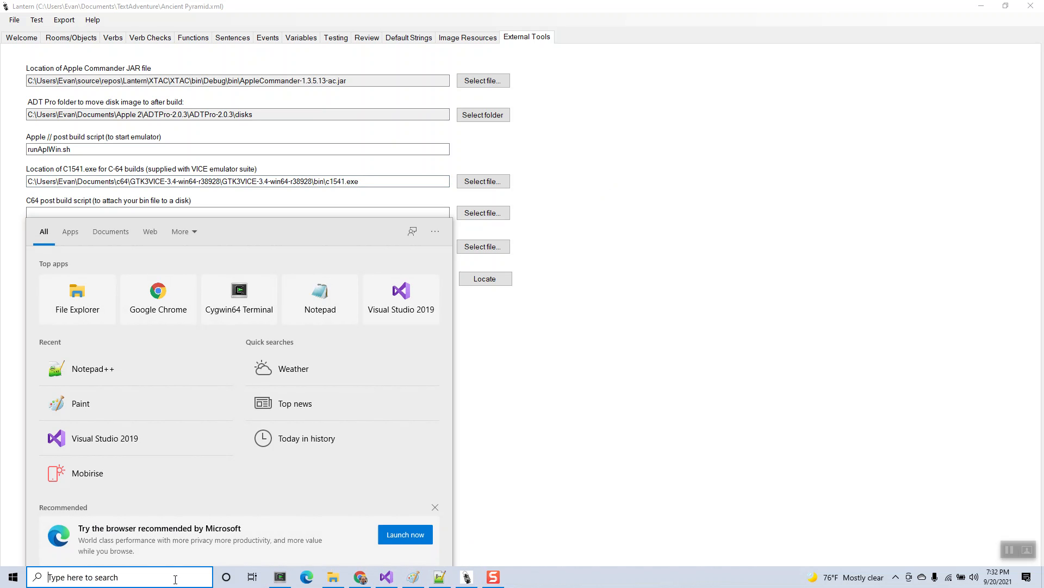
{"action": "type", "text": "x64sc"}
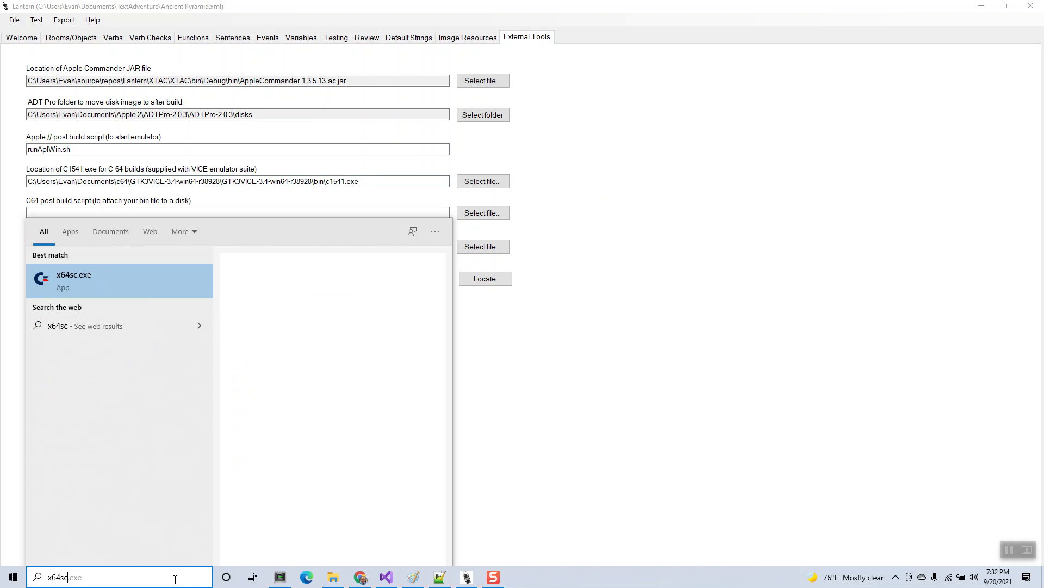
{"action": "key", "text": "Return"}
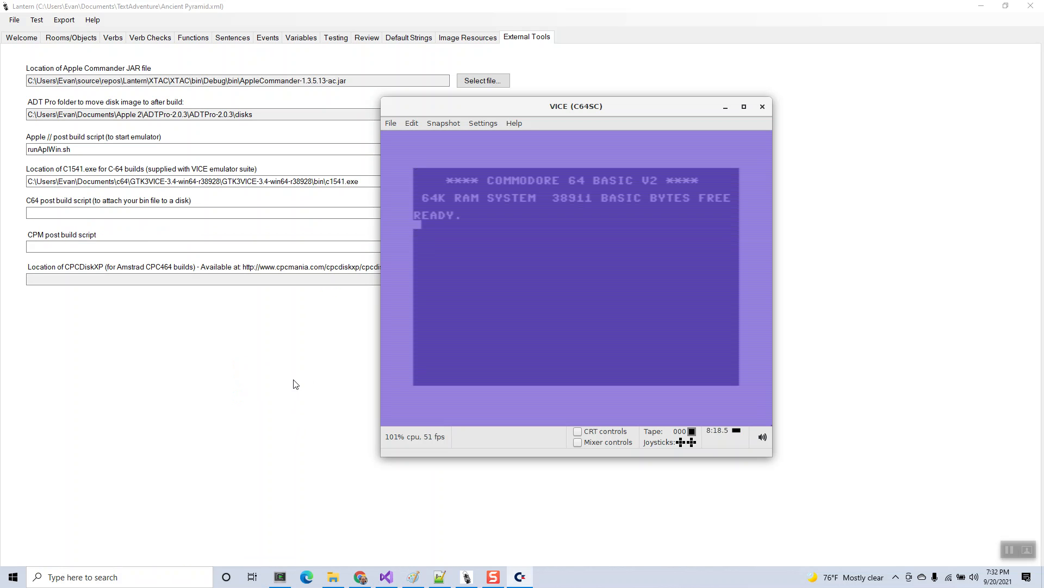
Attach the disk image pyramid.d64 from the AncientPyramid_C64 folder to drive unit 8.
{"action": "left_click", "coordinate": [391, 123]}
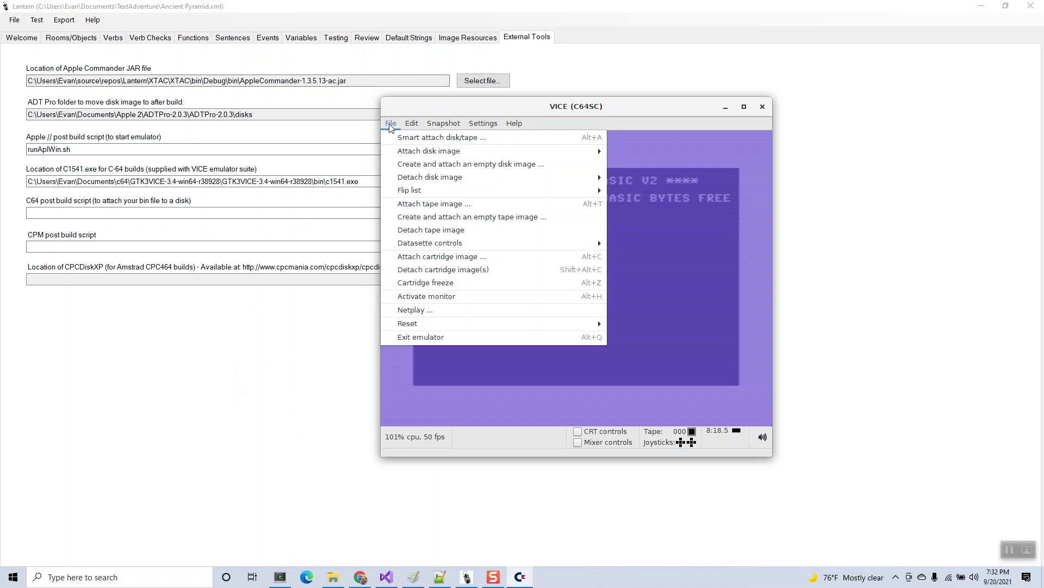
{"action": "mouse_move", "coordinate": [487, 157]}
{"action": "left_click", "coordinate": [634, 151]}
{"action": "left_click", "coordinate": [341, 72]}
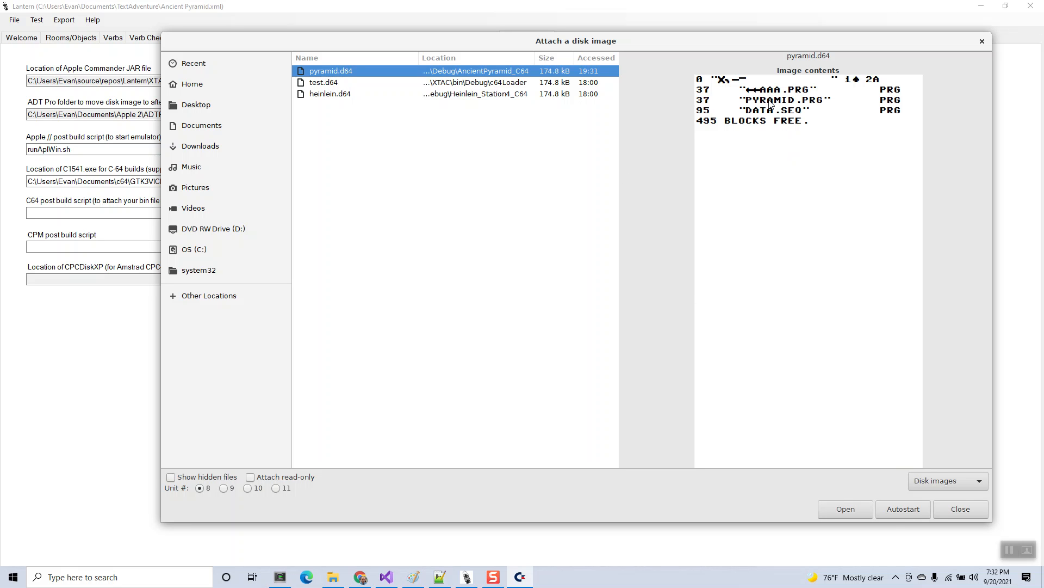
{"action": "left_click", "coordinate": [841, 508]}
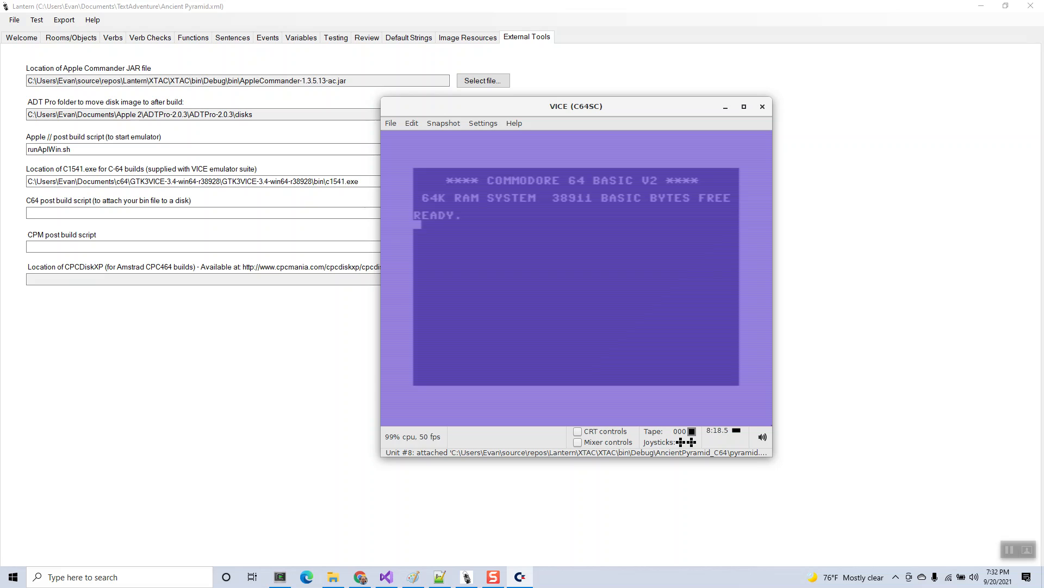
Load "PYRAMID.PRG" from device 8, run it, and continue past the loading screen into the adventure.
{"action": "type", "text": "LOAD"}
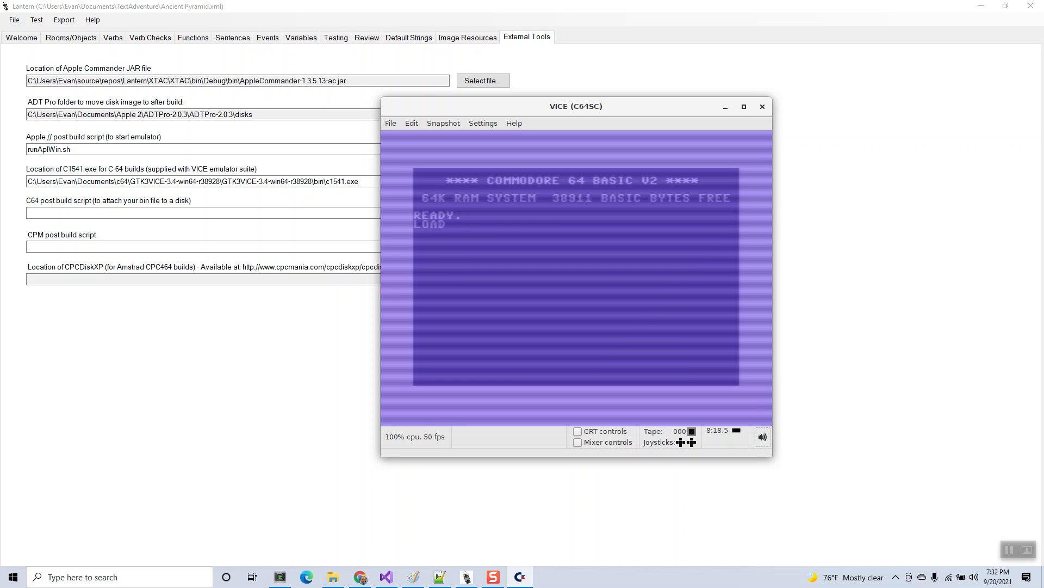
{"action": "type", "text": " \"PYRAMID.PRG\",8"}
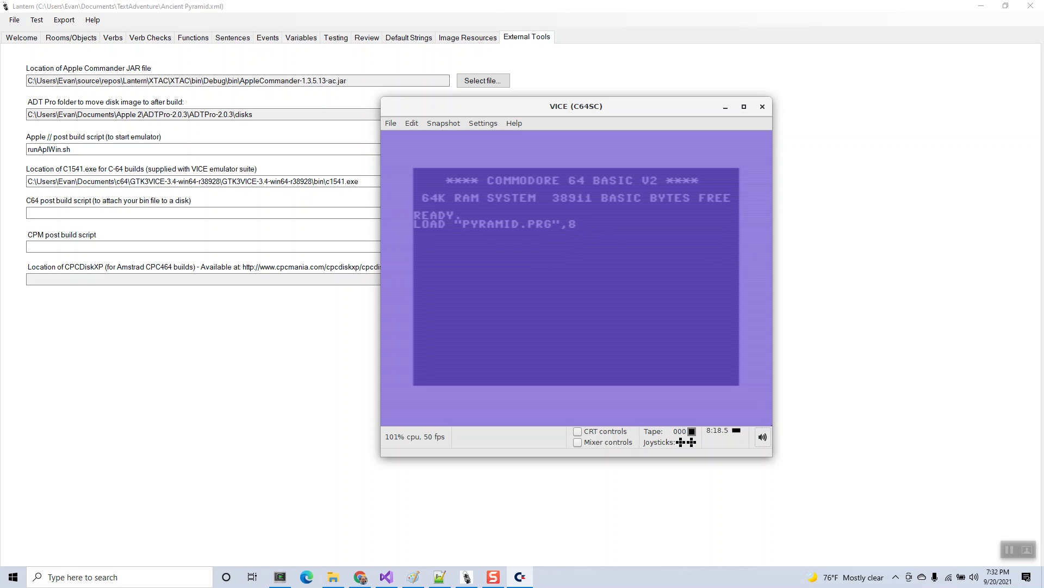
{"action": "key", "text": "Return"}
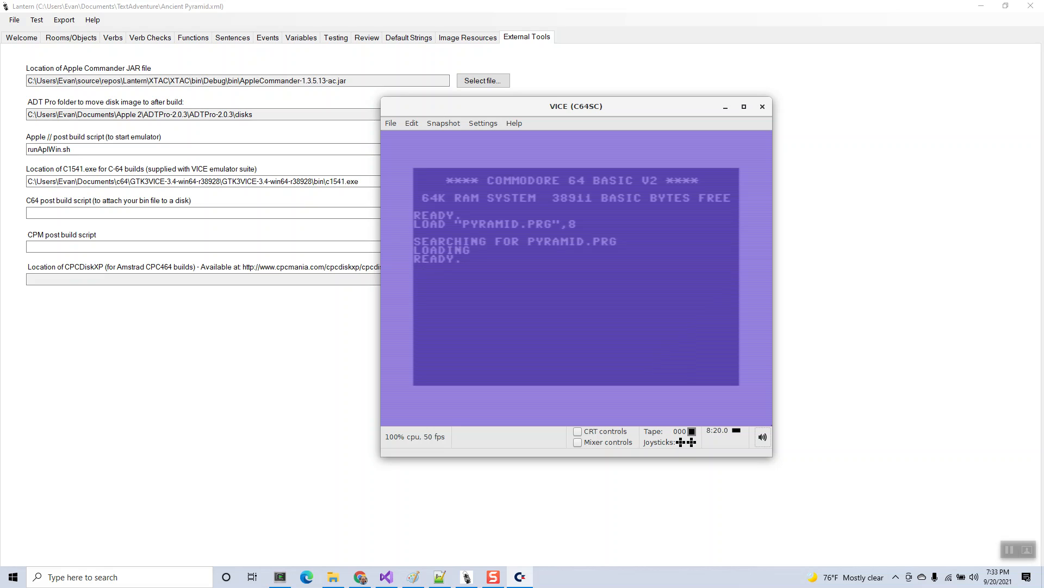
{"action": "type", "text": "RUN"}
{"action": "key", "text": "Return"}
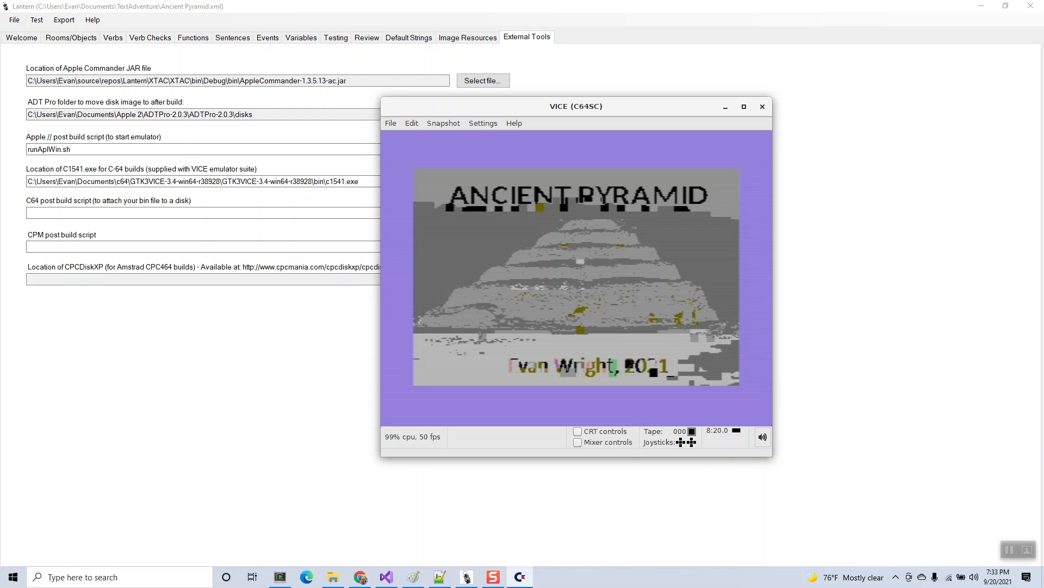
{"action": "key", "text": "space"}
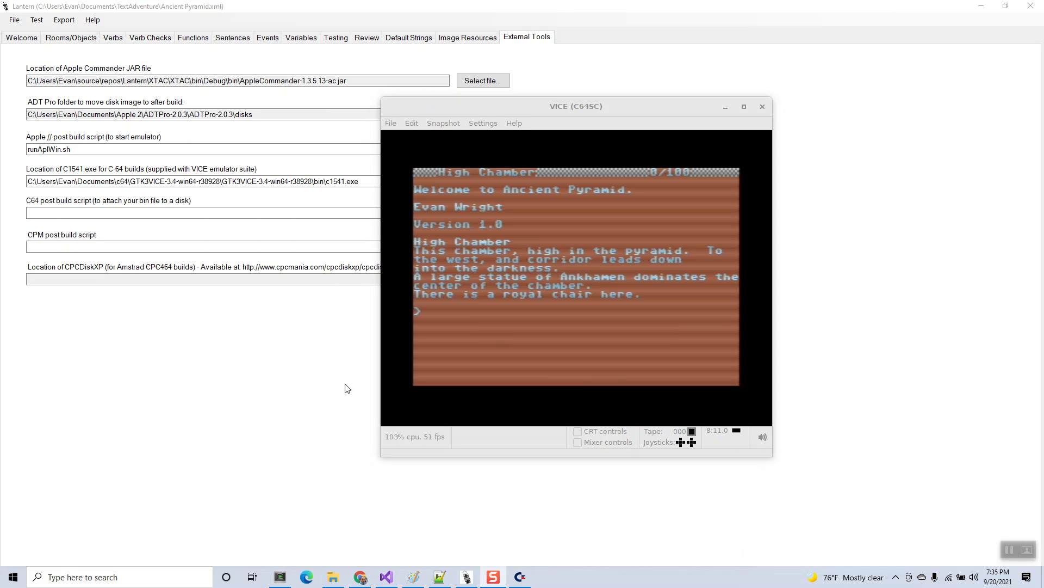
Test the adventure by entering the commands look and i to show the room description and inventory.
{"action": "left_click", "coordinate": [485, 335]}
{"action": "type", "text": "look"}
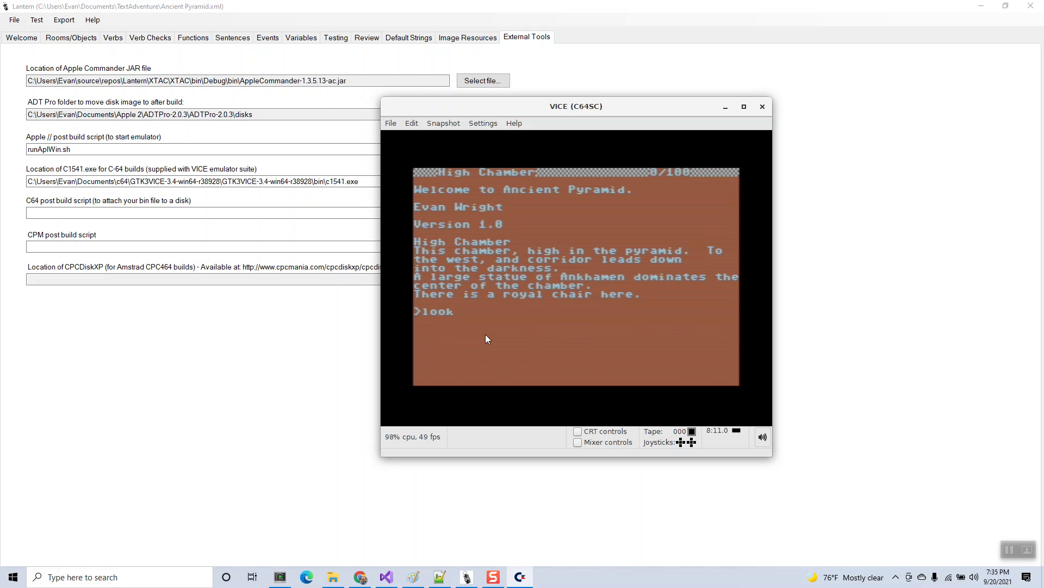
{"action": "key", "text": "Return"}
{"action": "type", "text": "i"}
{"action": "key", "text": "Return"}
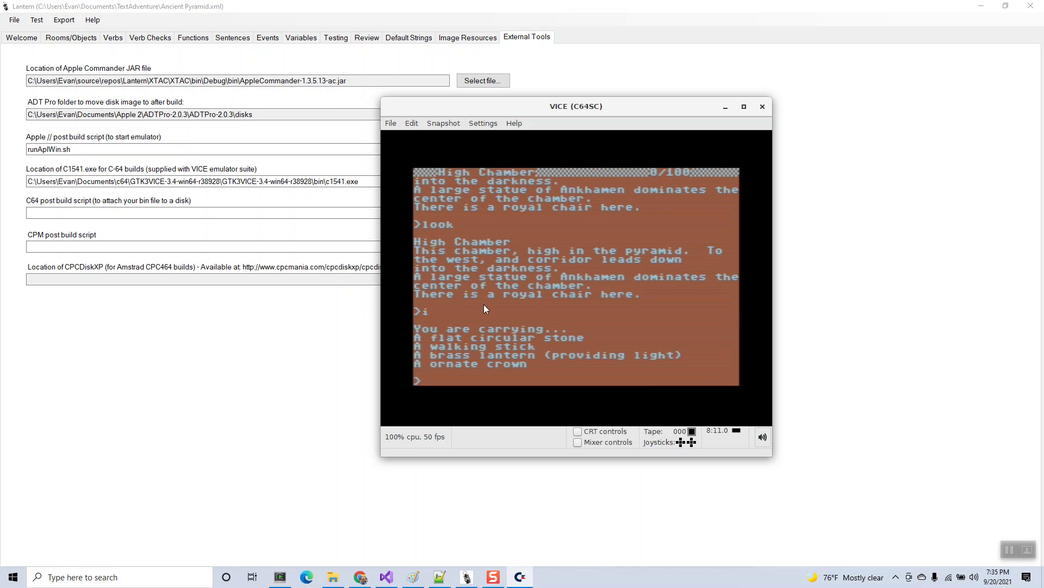
Return to Lantern's Welcome settings and review the C-64 border, background and foreground color choices without changing them.
{"action": "left_click", "coordinate": [70, 39]}
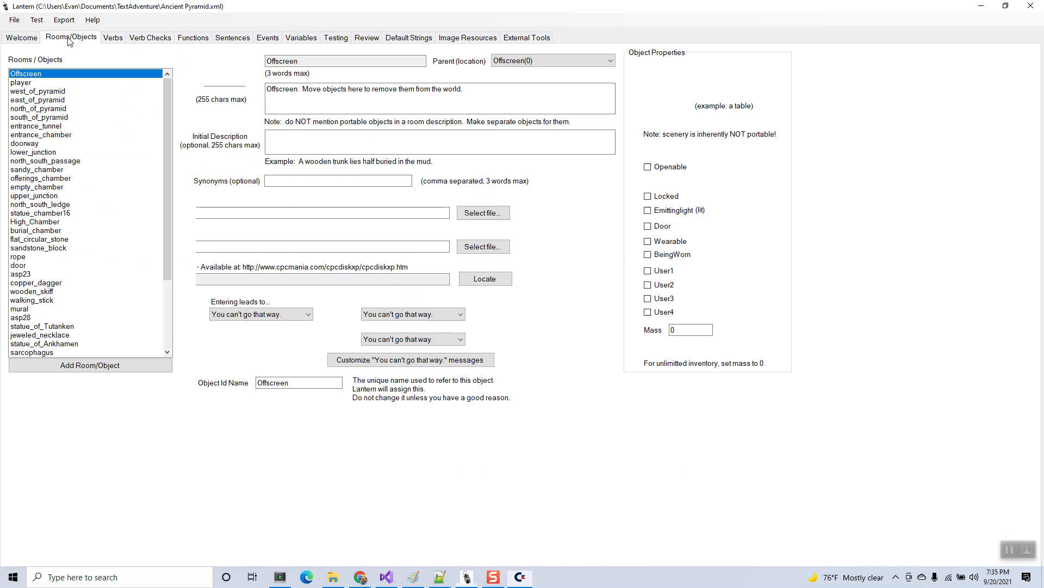
{"action": "left_click", "coordinate": [19, 39]}
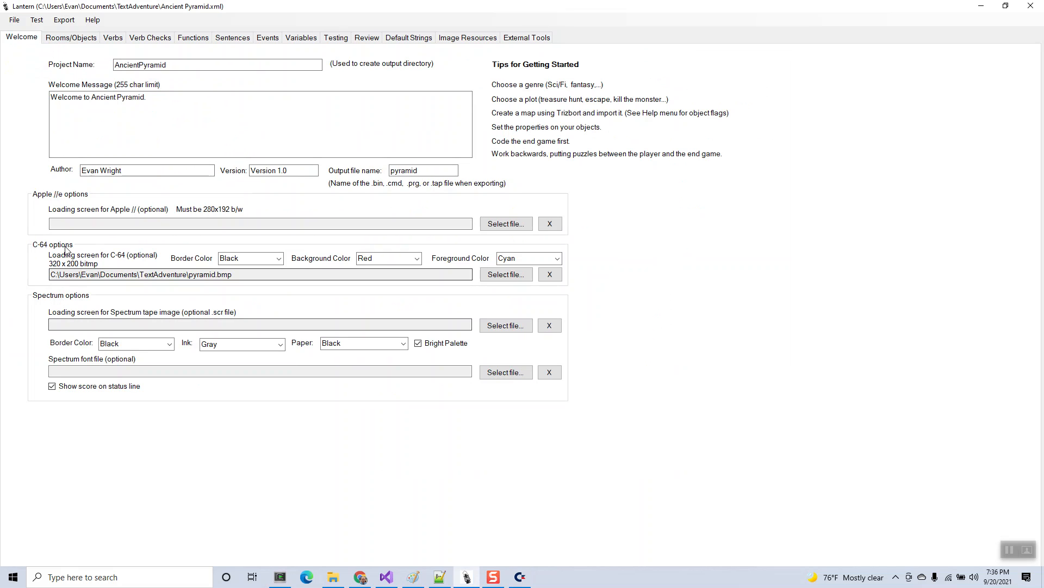
{"action": "left_click", "coordinate": [278, 258]}
{"action": "left_click", "coordinate": [307, 253]}
{"action": "left_click", "coordinate": [418, 264]}
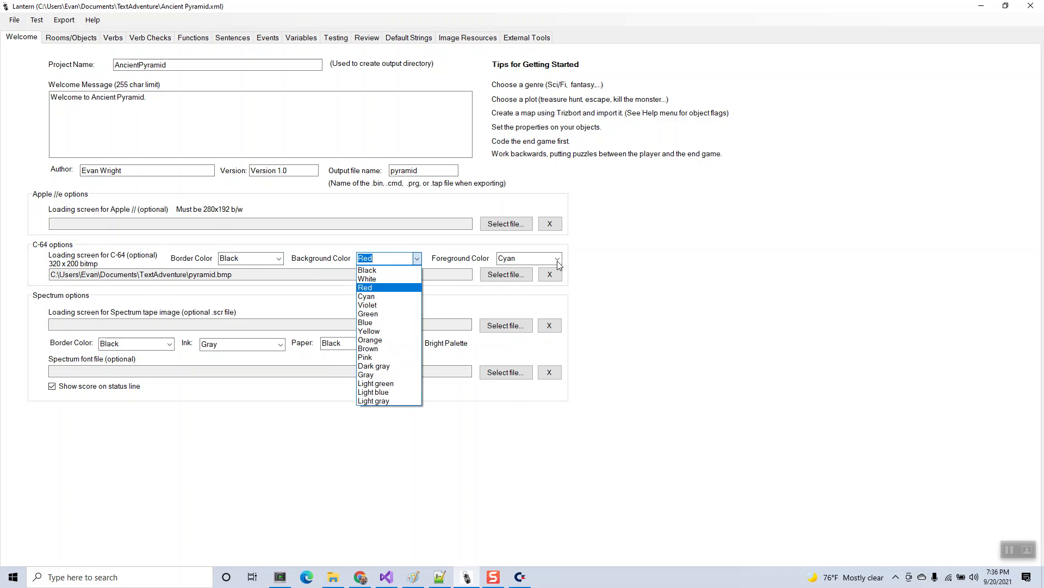
{"action": "left_click", "coordinate": [557, 259]}
{"action": "left_click", "coordinate": [557, 259]}
{"action": "left_click", "coordinate": [630, 266]}
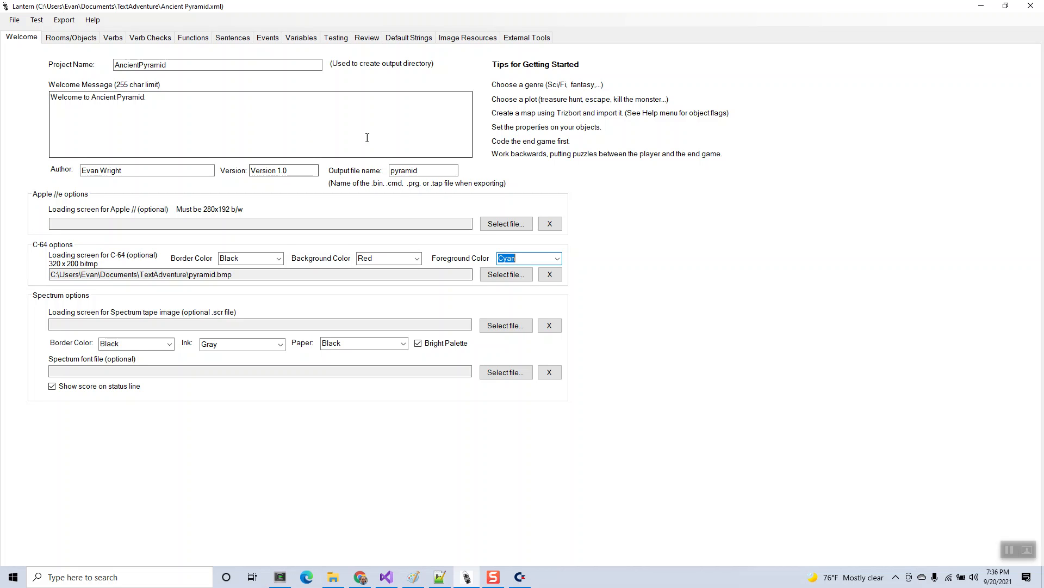
Review the C1541.exe location in the external tools settings again, highlighting its full path.
{"action": "left_click", "coordinate": [525, 41]}
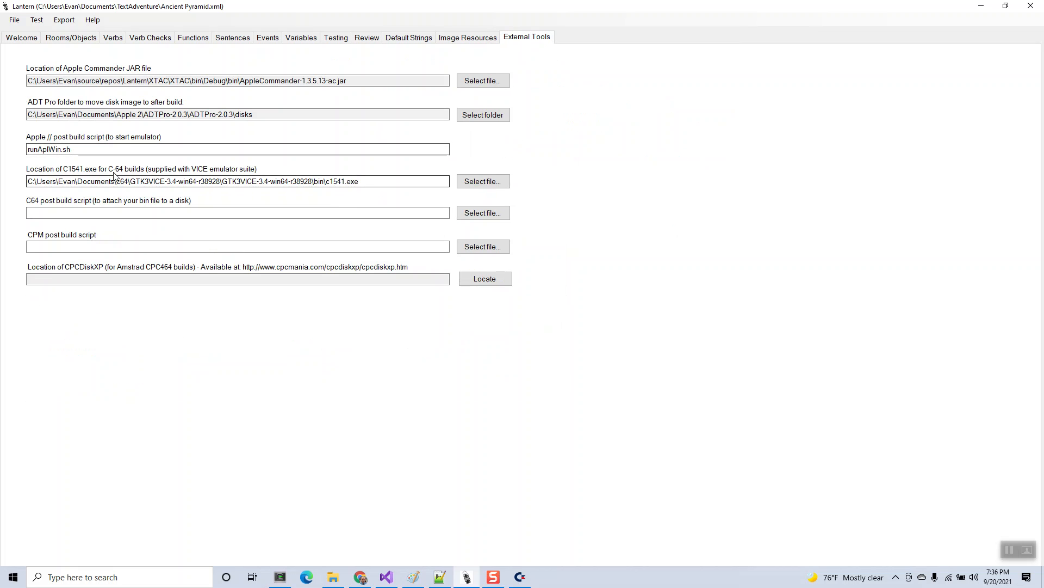
{"action": "left_click_drag", "start_coordinate": [360, 181], "coordinate": [27, 181]}
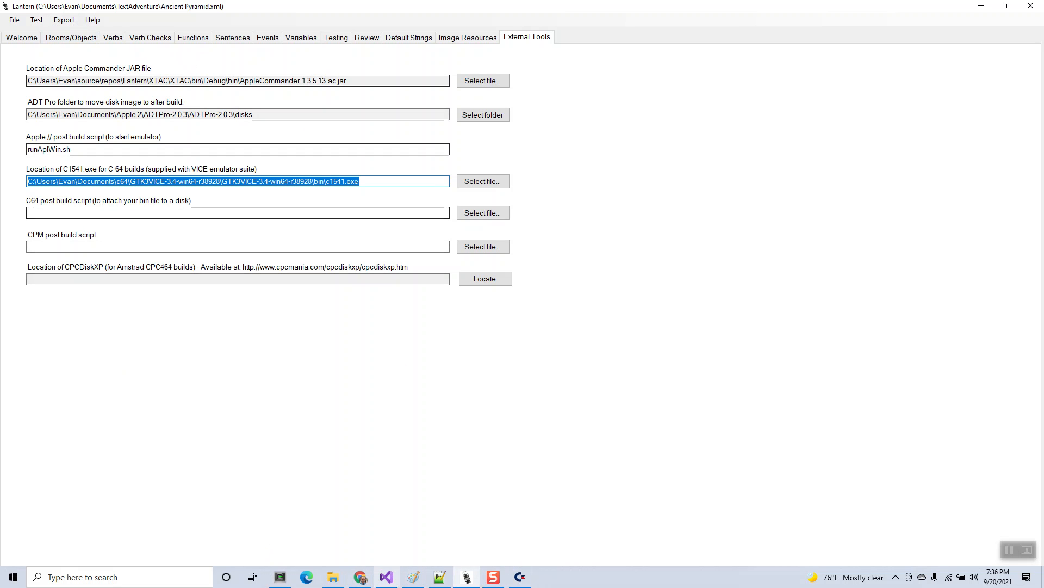
{"action": "mouse_move", "coordinate": [521, 580]}
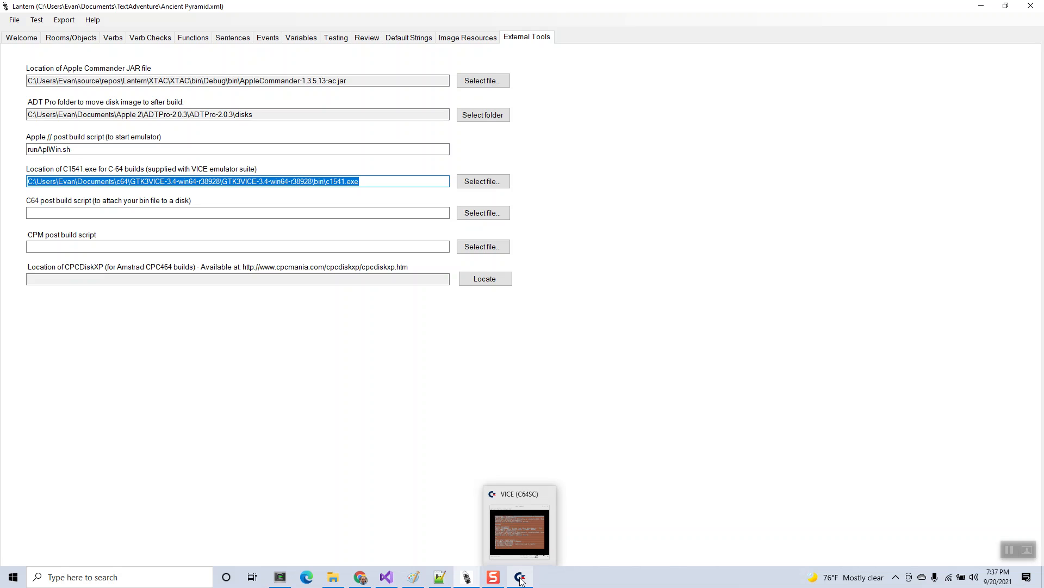